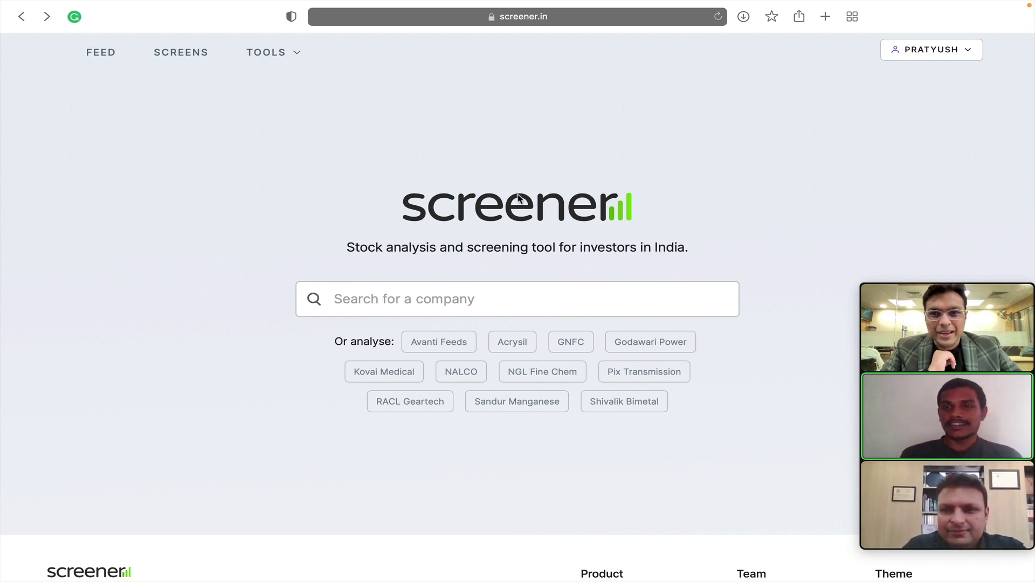
- Go to Tools > Latest Announcements and compare the Results, Important and All feeds, ending on Important
left_click(275, 52)
left_click(301, 280)
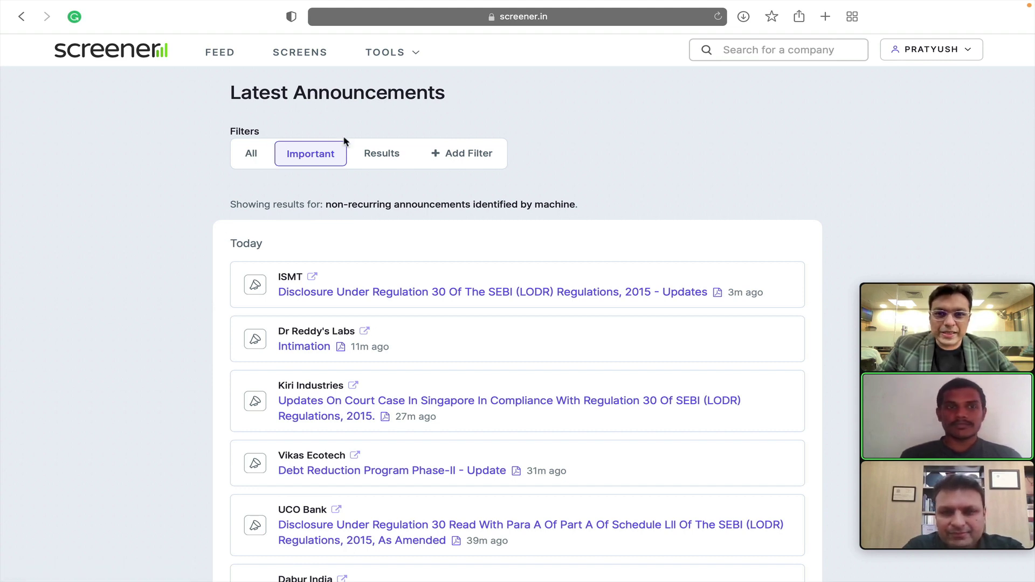
left_click(362, 156)
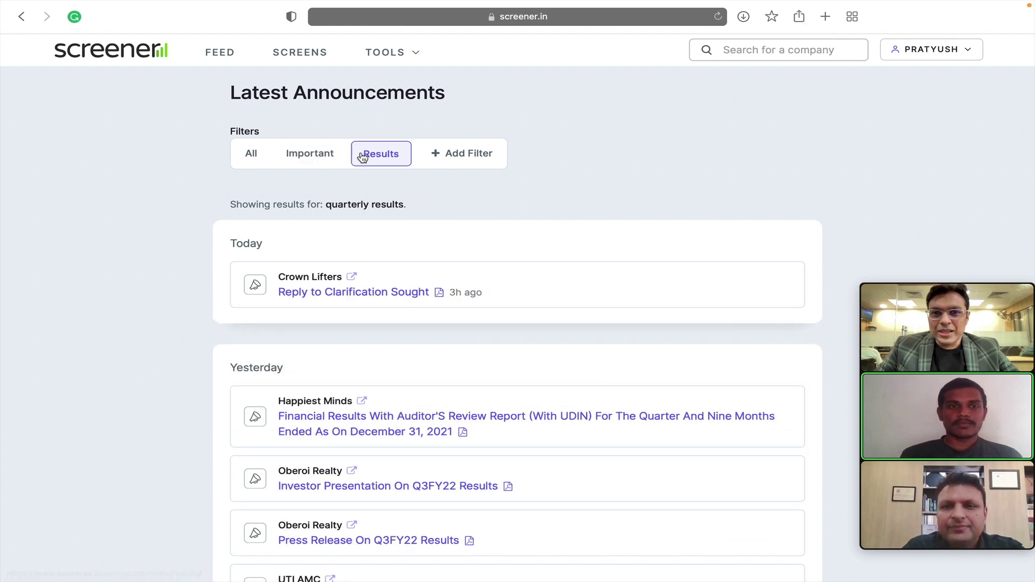
left_click(334, 156)
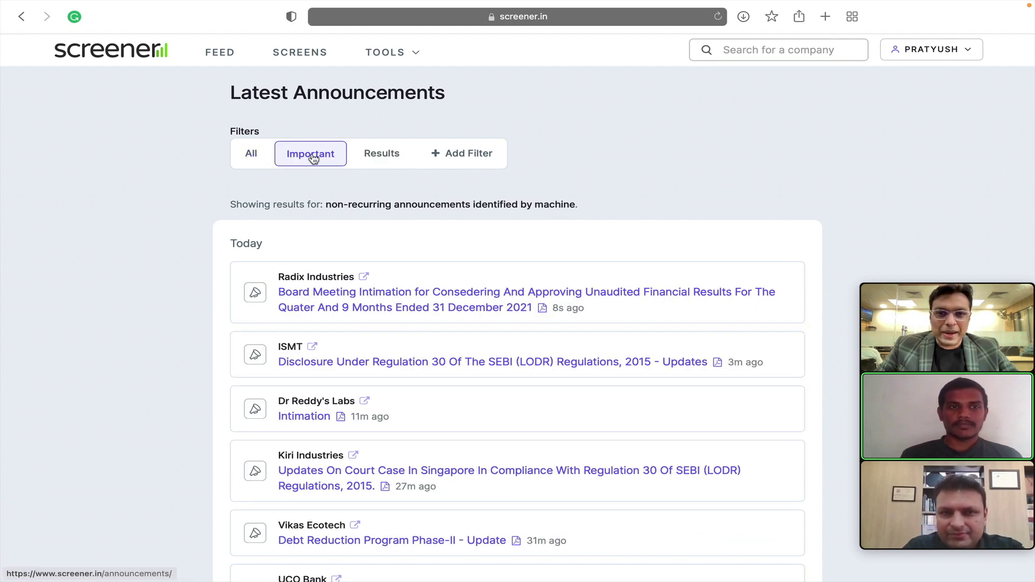
left_click(250, 155)
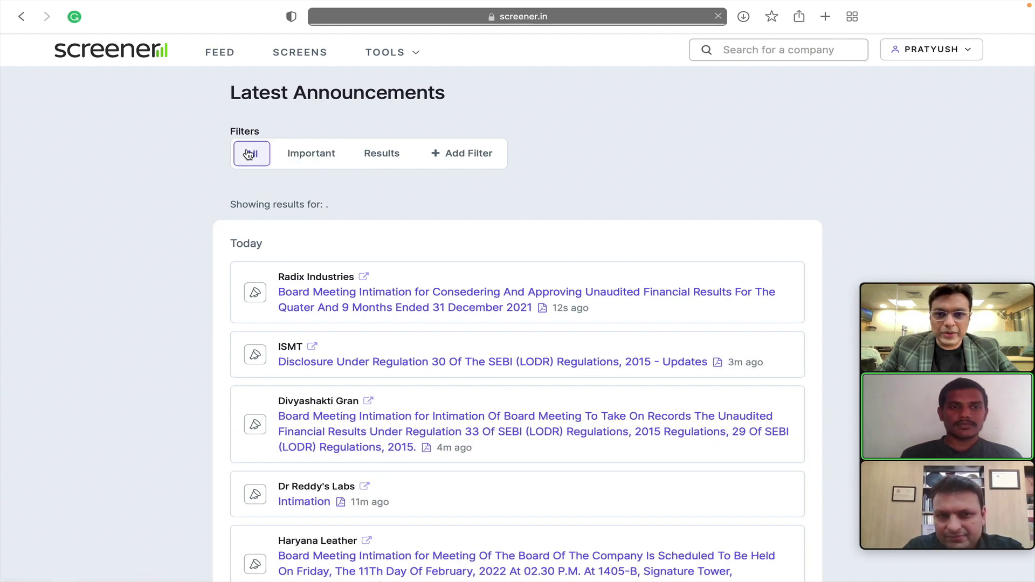
left_click(298, 155)
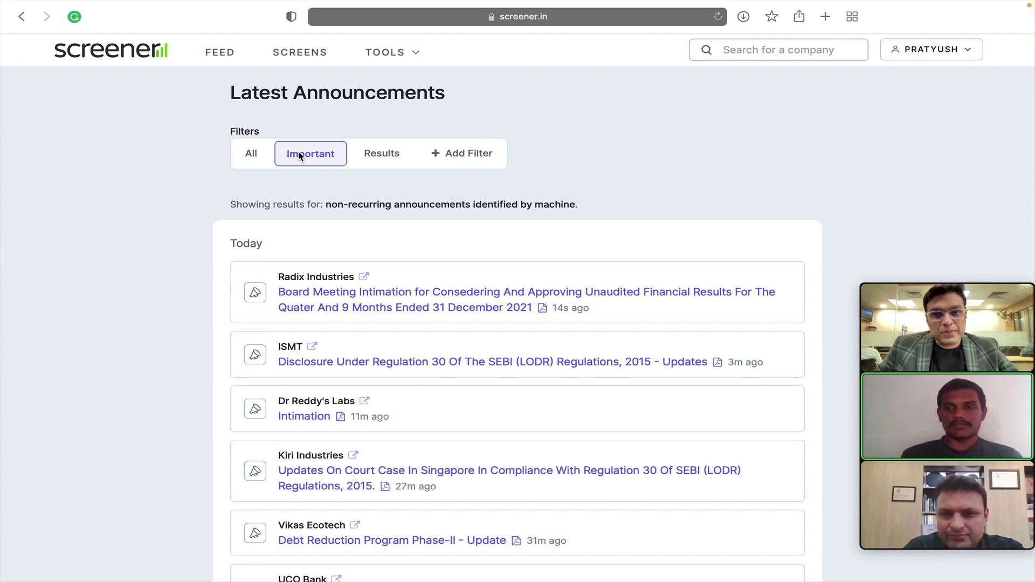
- Start a new announcement filter using the Electric vehicle example query: electric vehicle or "ev"
left_click(475, 162)
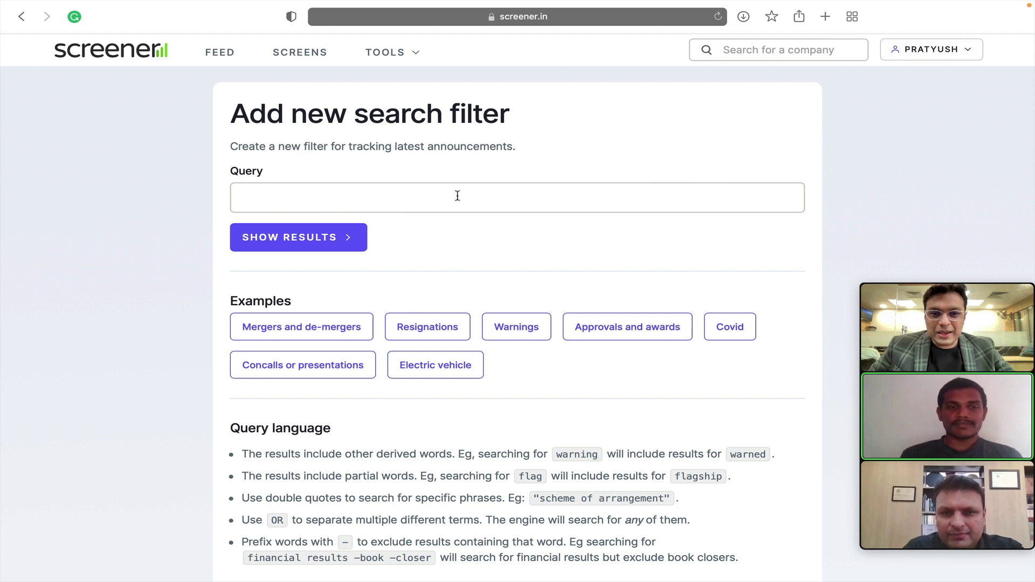
left_click(437, 363)
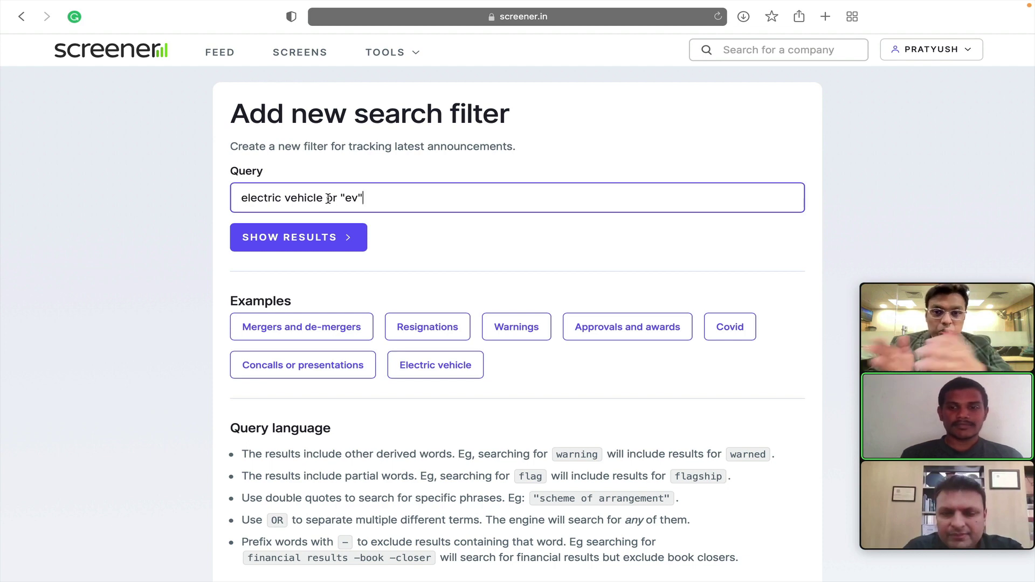
scroll(328, 199, "down", 1)
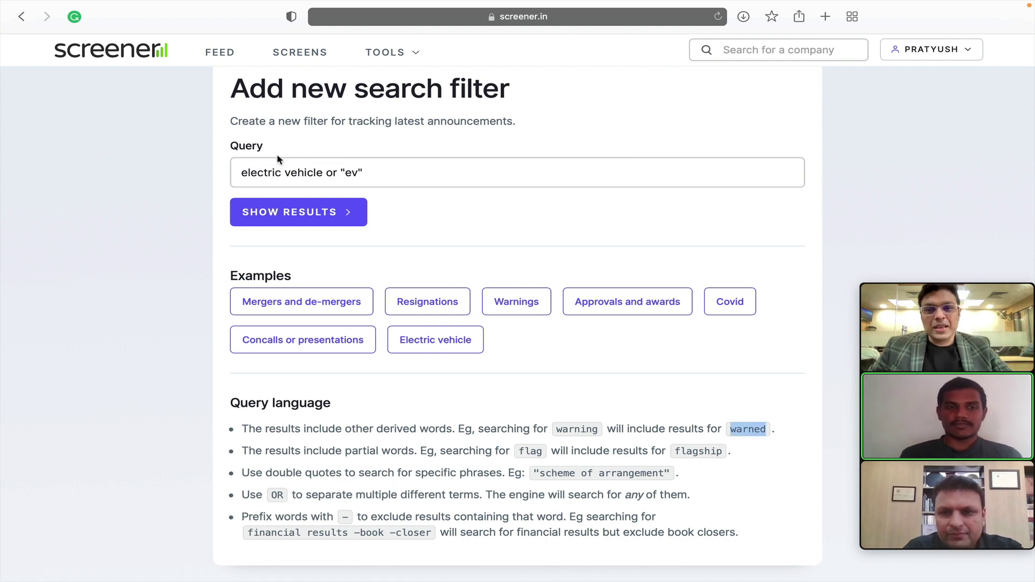
- Save the Electric Vehicle Or "Ev" filter with its email alert on, then start another filter
left_click(316, 210)
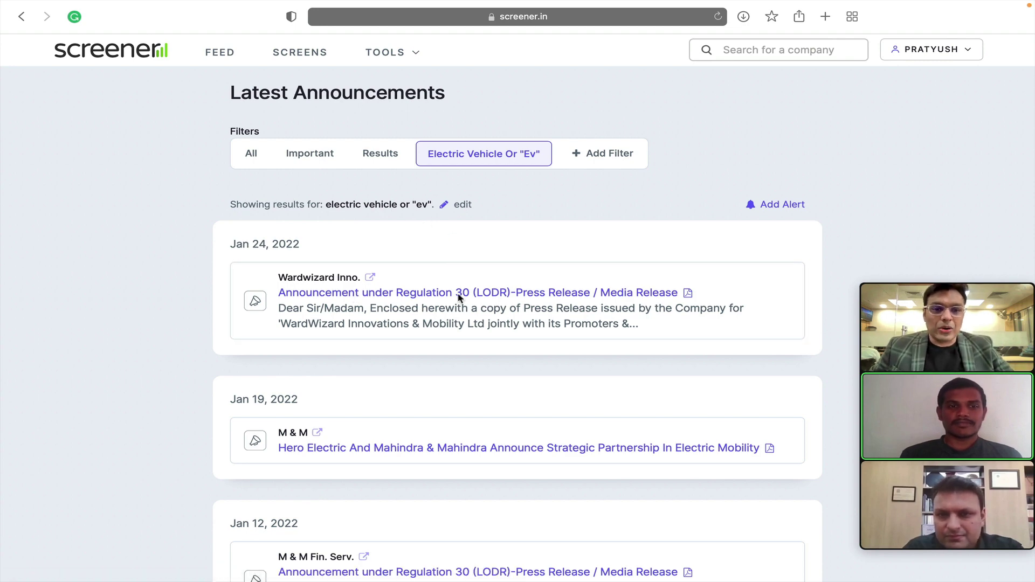
scroll(476, 403, "down", 7)
scroll(477, 403, "up", 6)
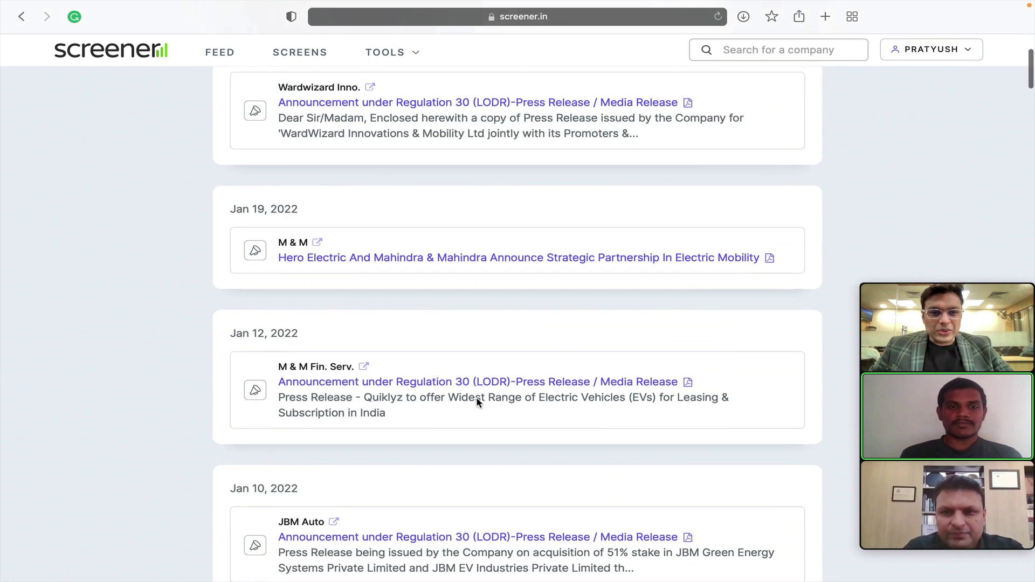
scroll(476, 402, "up", 2)
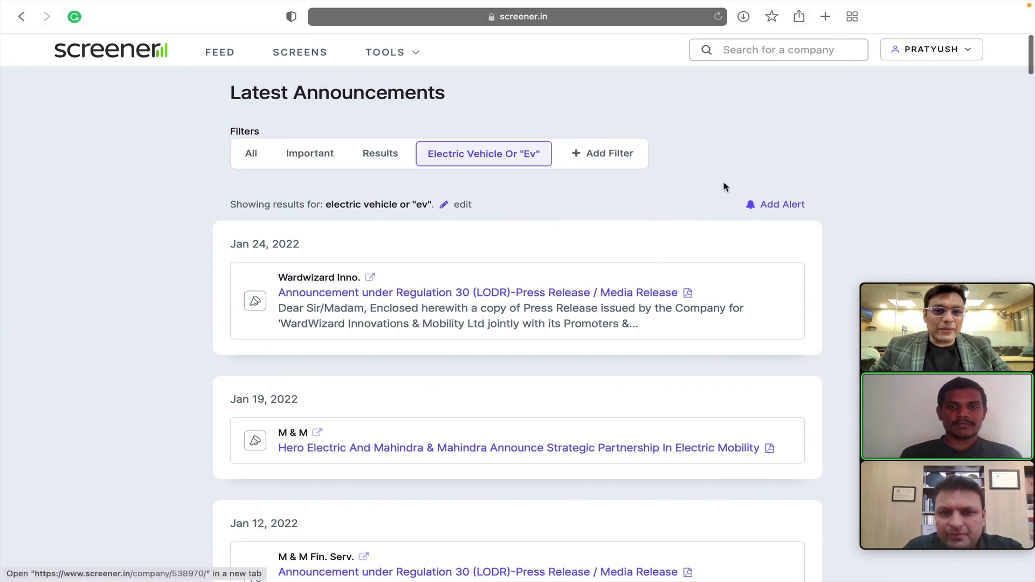
left_click(790, 206)
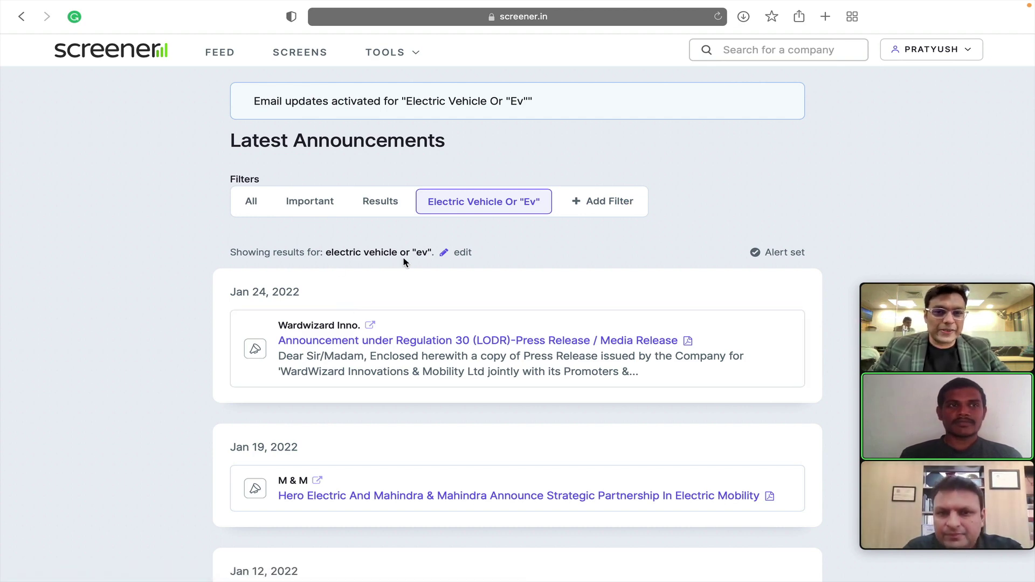
left_click(603, 203)
- Save a filter with query 'Expansion OR Expand OR Order Receipt OR Acquisition -sast OR capex'
left_click(548, 189)
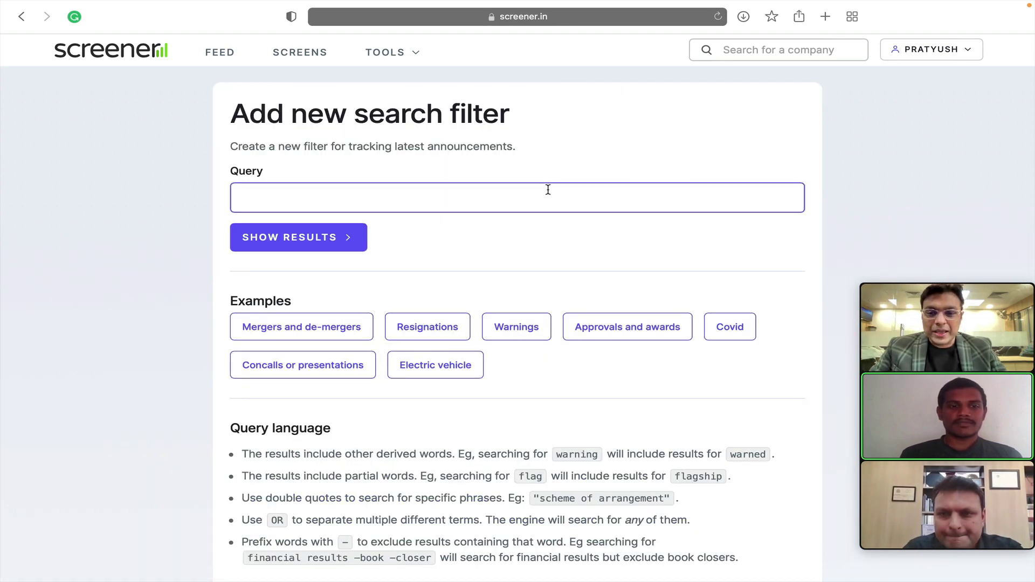
type("Expansion OR Expand OR Order Receipt OR Acquisition -sast OR capex")
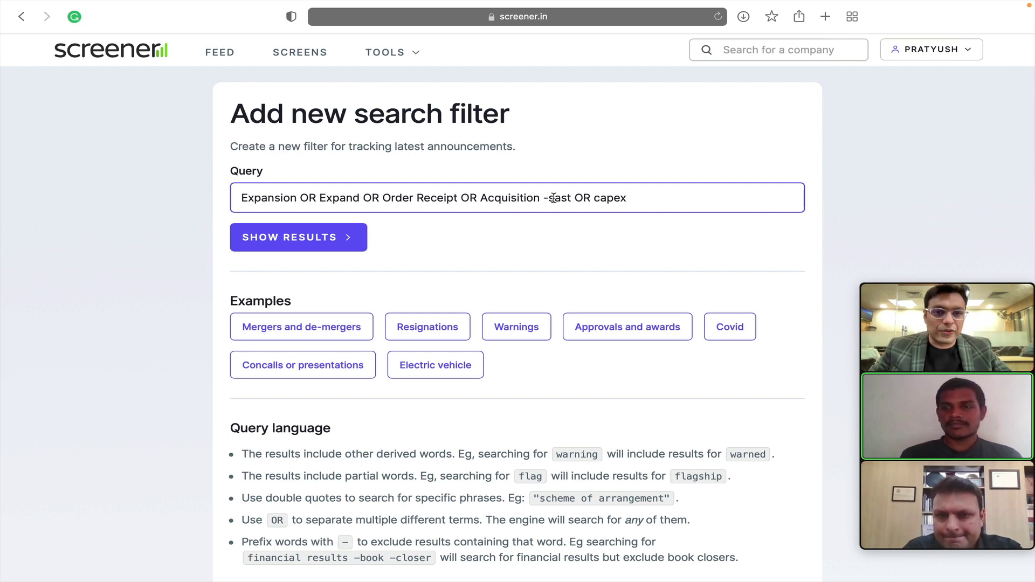
left_click(343, 237)
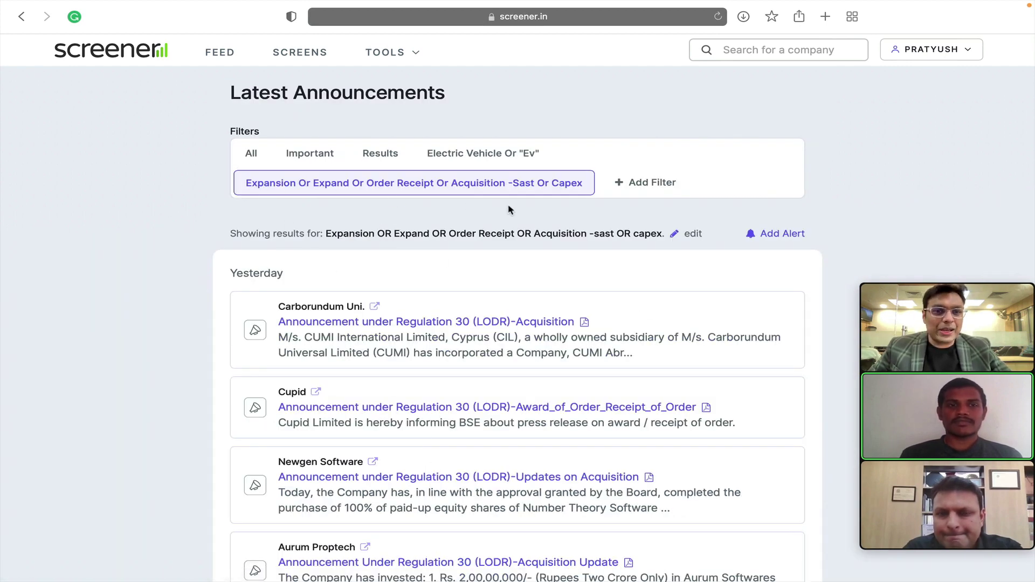
- Rename the long expansion/capex filter to 'Capex' and save it
left_click(692, 233)
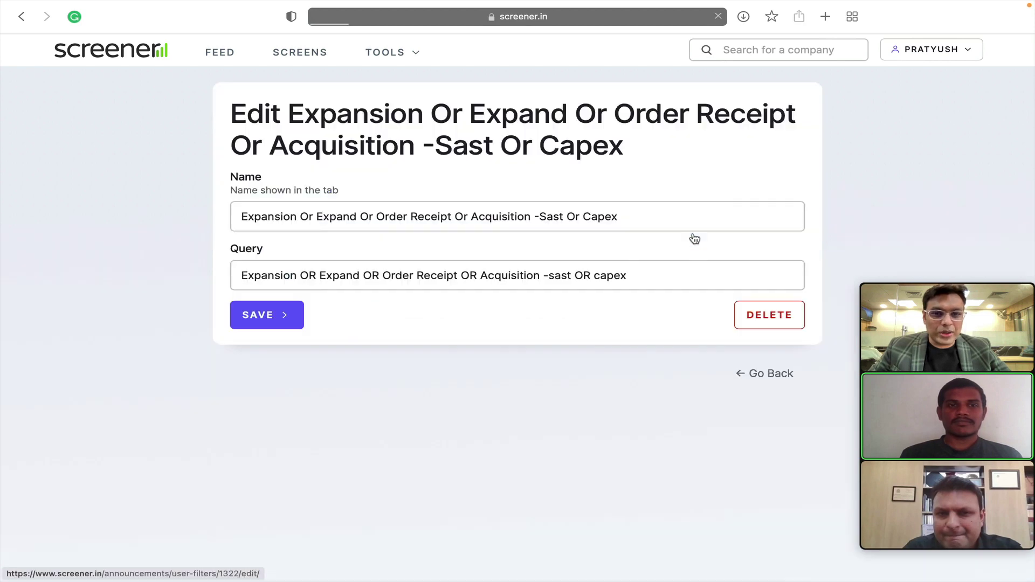
left_click(411, 204)
key("super+a")
type("Cap")
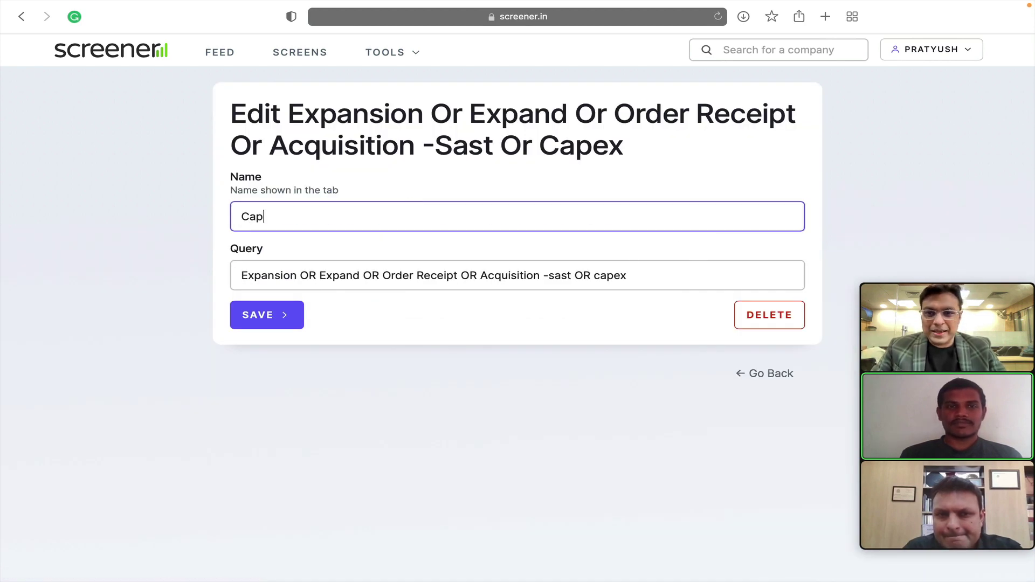
type("ex")
key("Return")
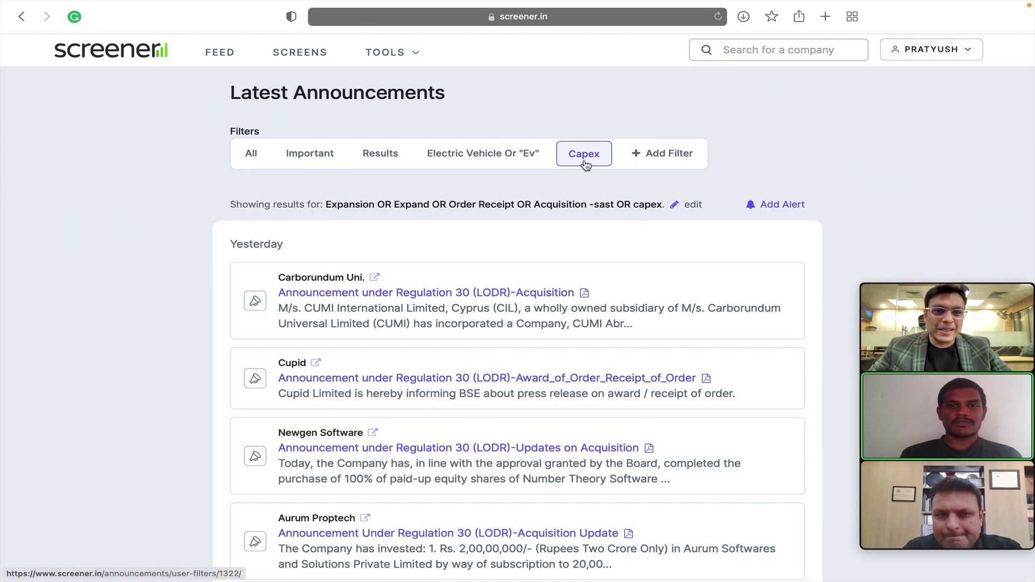
left_click(682, 206)
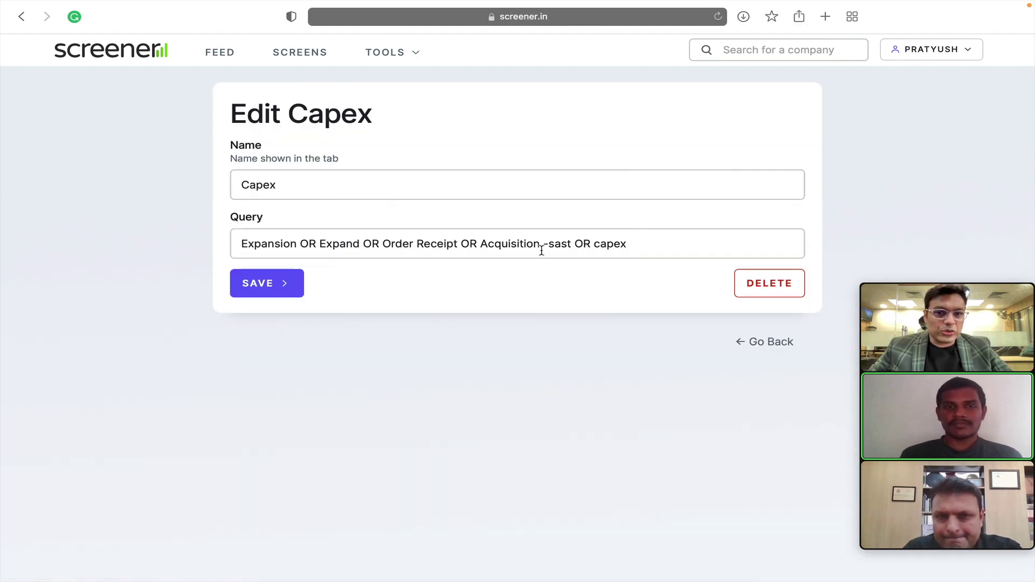
left_click(264, 285)
- Rename the Electric Vehicle filter to 'EV' and save it
left_click(473, 162)
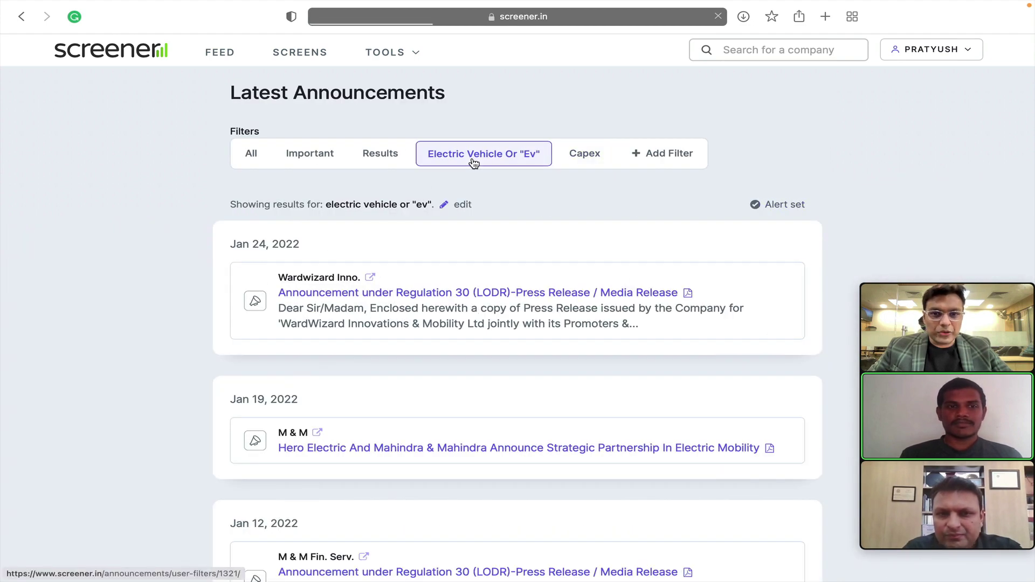
left_click(459, 205)
left_click(388, 183)
triple_click(389, 183)
type("EV")
key("Return")
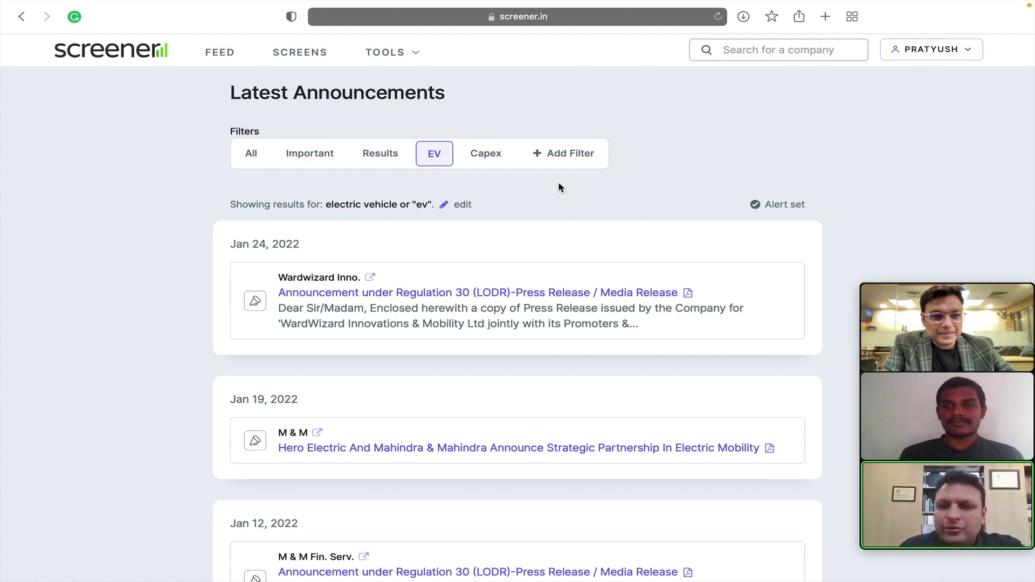
- Create a new filter with the query 'right issue or bonus or merger'
left_click(567, 156)
left_click(516, 207)
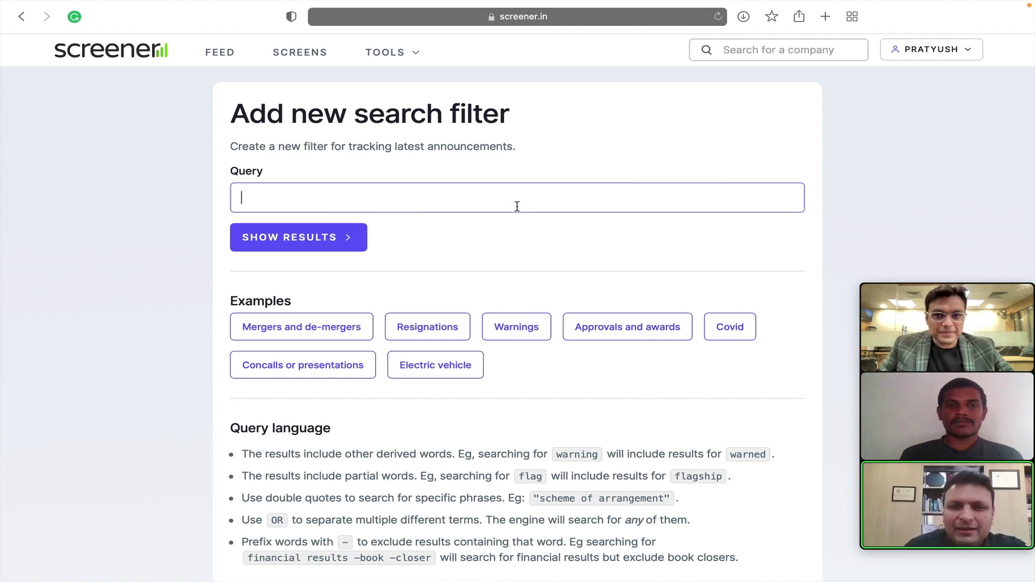
type("right iss")
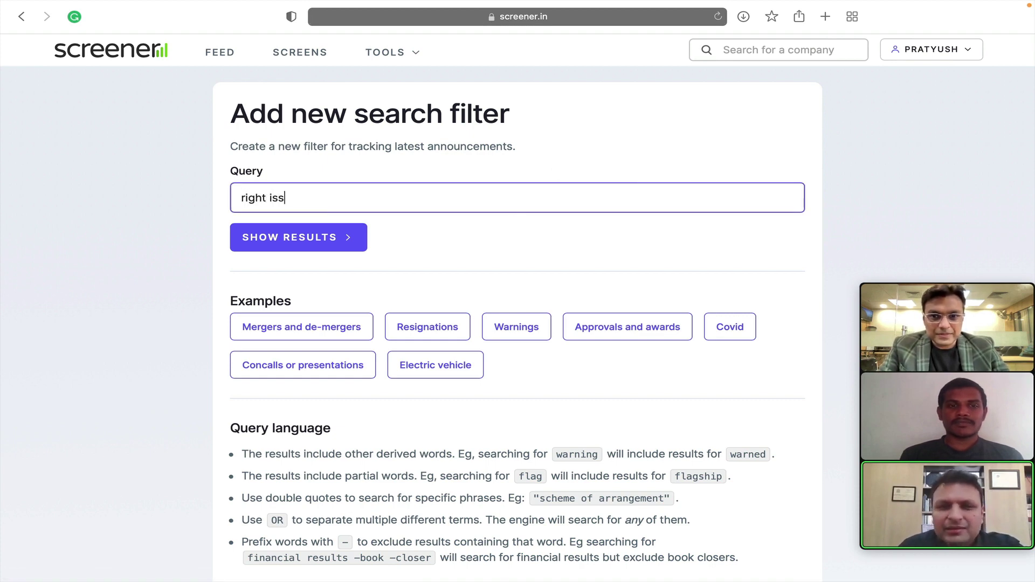
type("ue or bonus or merger")
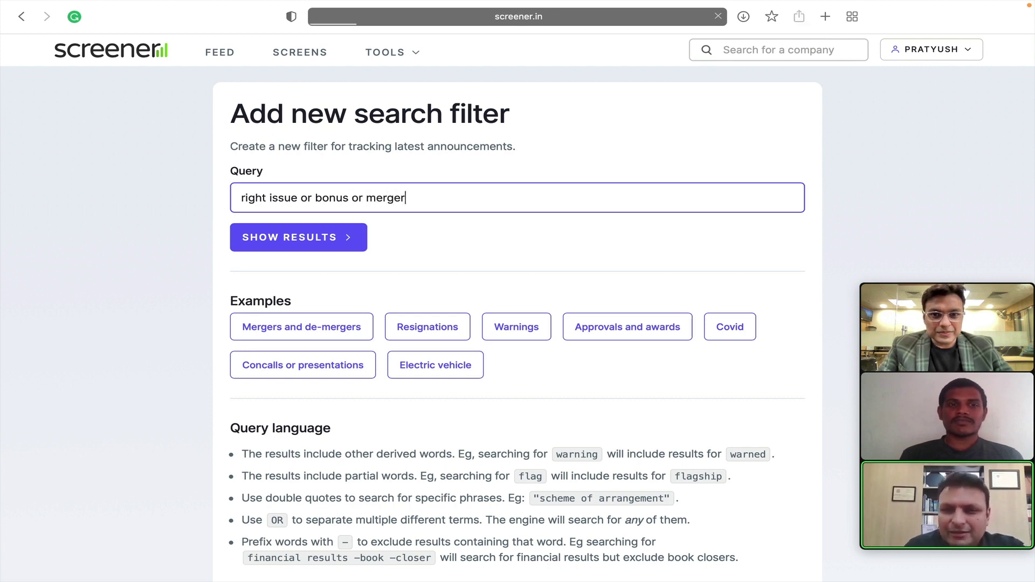
key("Return")
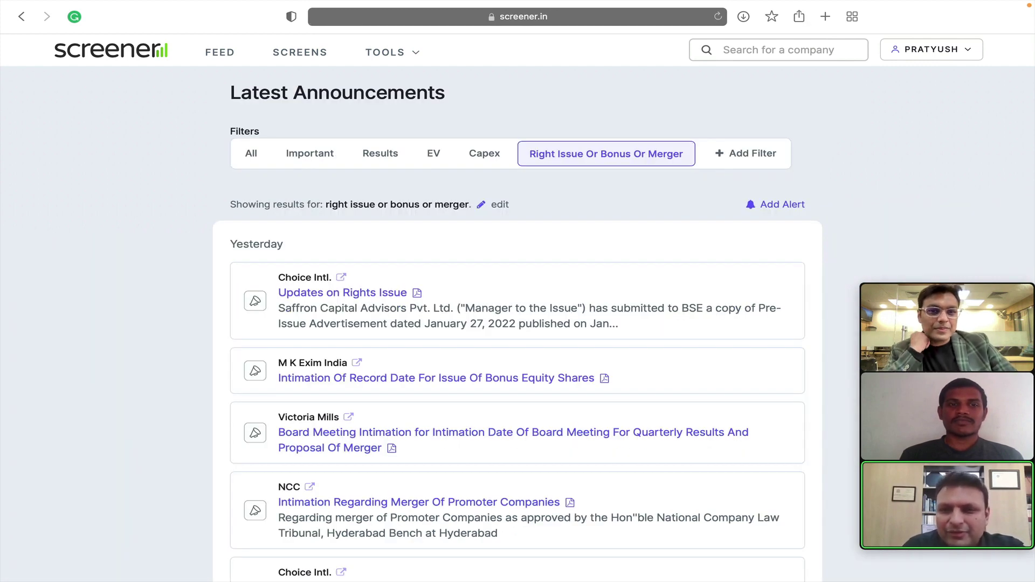
- Scroll through the matching rights issue, bonus and merger announcements
scroll(429, 428, "down", 3)
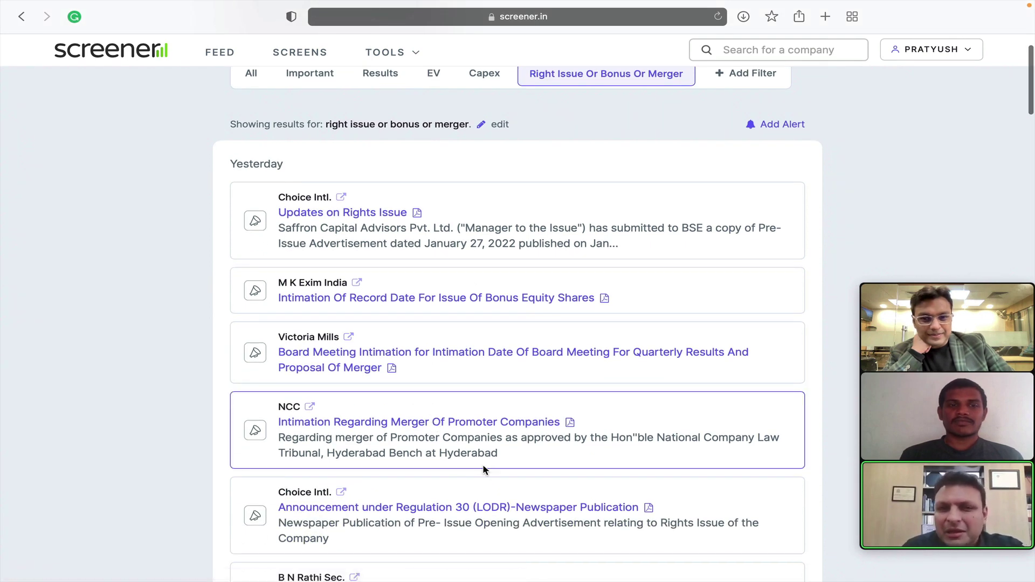
scroll(484, 470, "down", 2)
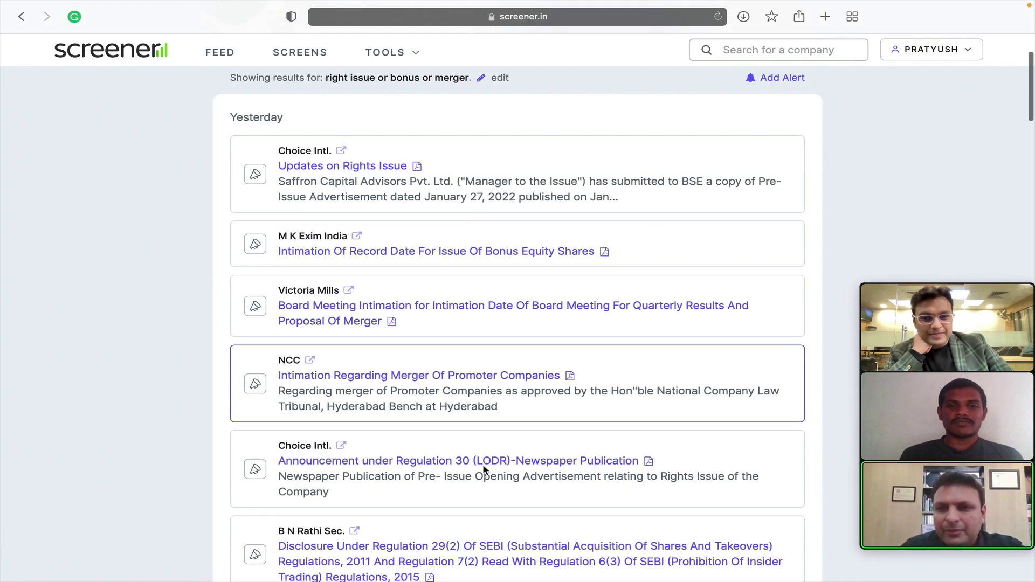
scroll(484, 470, "down", 5)
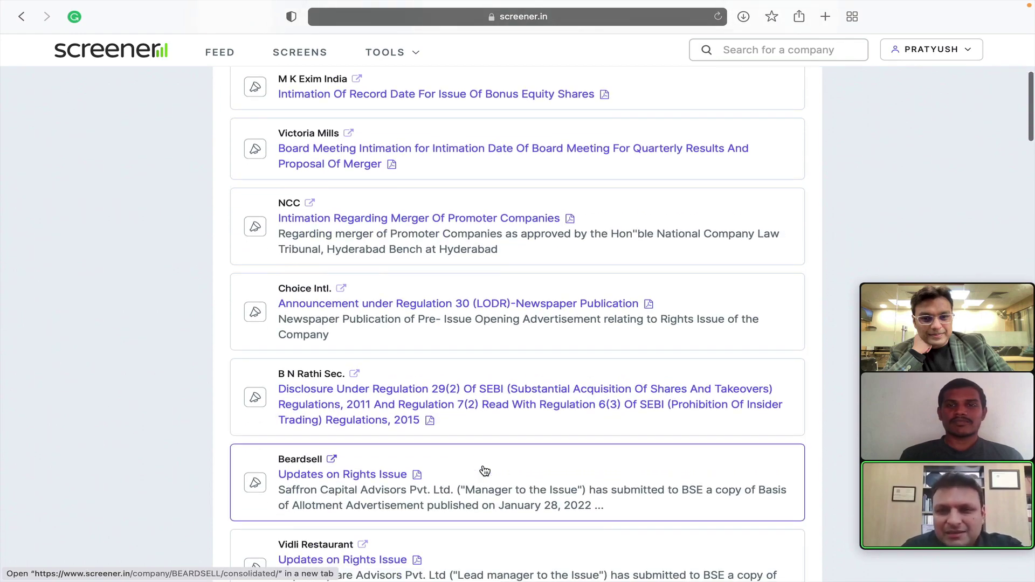
scroll(484, 470, "up", 10)
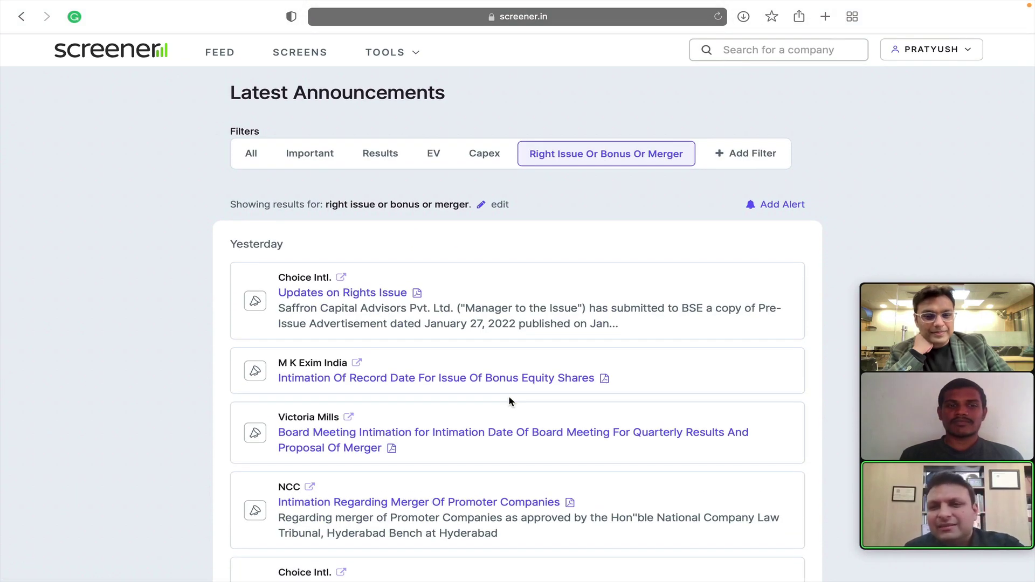
scroll(508, 397, "down", 15)
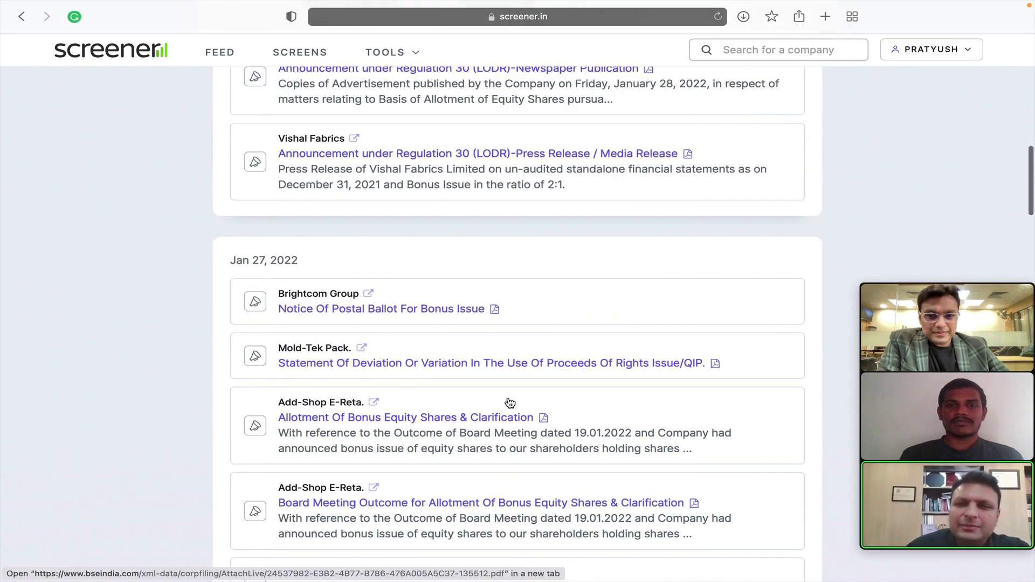
scroll(510, 401, "down", 5)
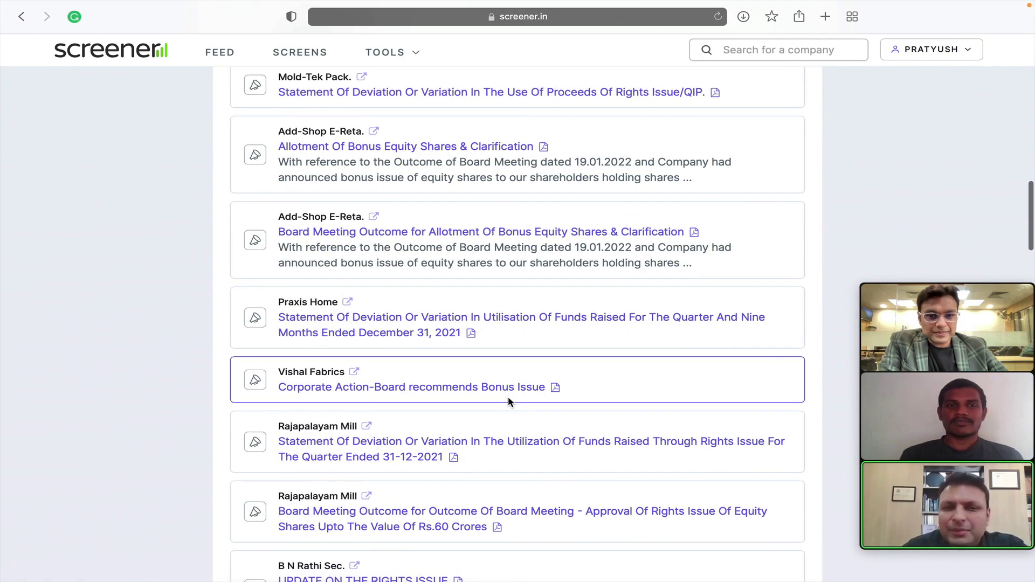
scroll(508, 402, "down", 3)
scroll(507, 400, "up", 2)
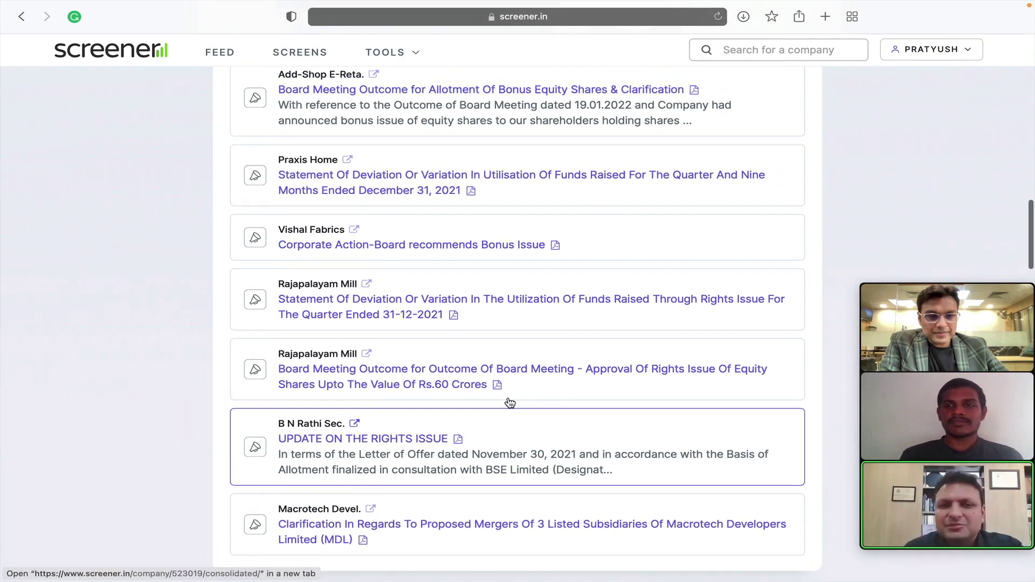
scroll(510, 402, "up", 20)
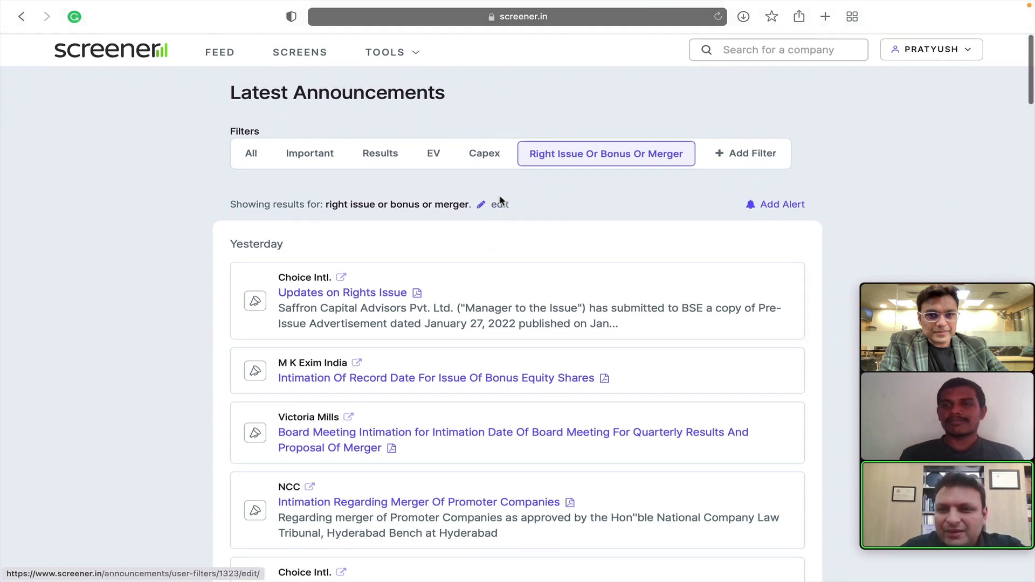